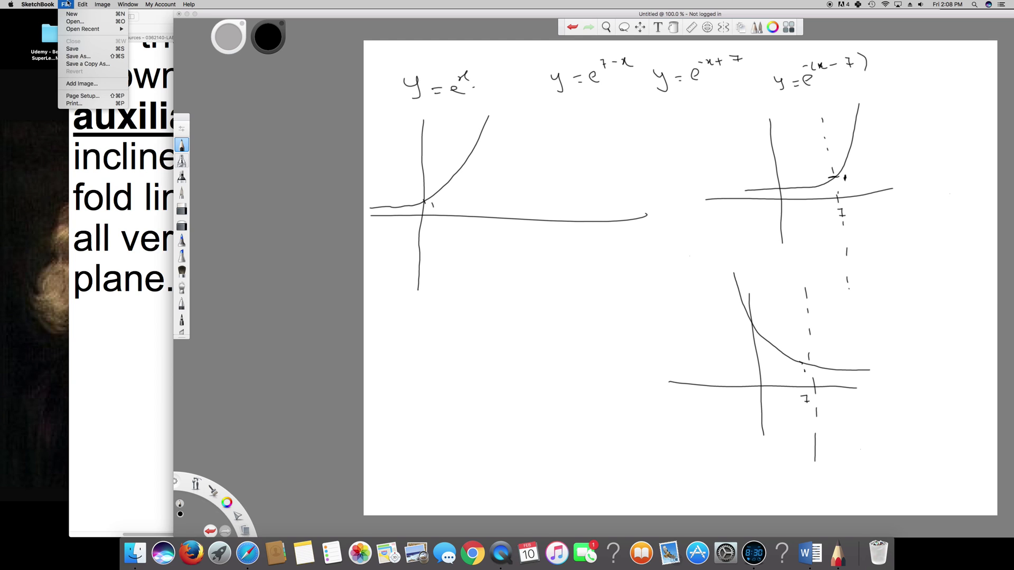
Start a new blank sketch without saving the old drawing and move its window below the given top view.
{"action": "left_click", "coordinate": [79, 14]}
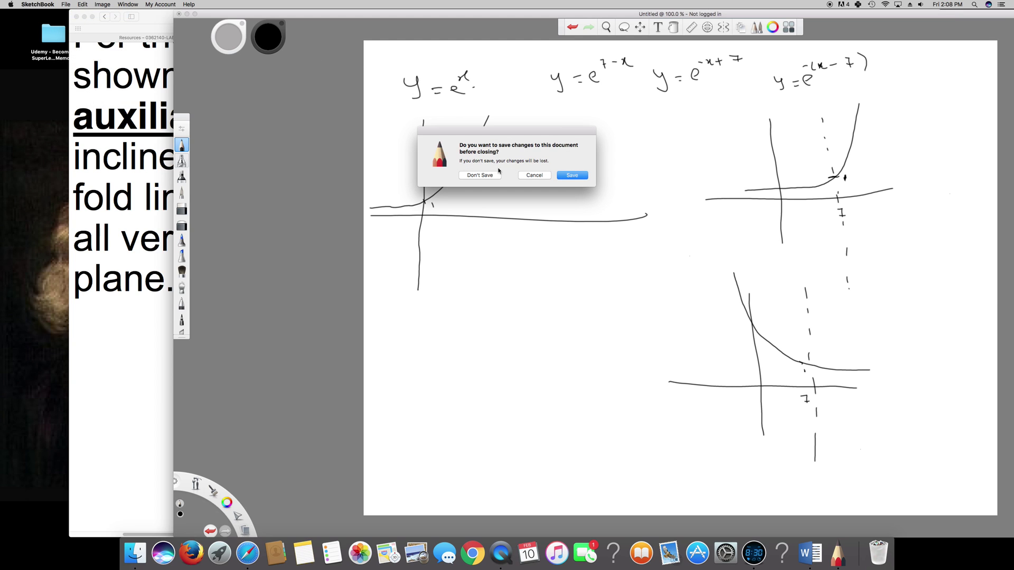
{"action": "left_click", "coordinate": [494, 175]}
{"action": "mouse_move", "coordinate": [497, 17]}
{"action": "left_mouse_down"}
{"action": "mouse_move", "coordinate": [568, 388]}
{"action": "mouse_move", "coordinate": [613, 296]}
{"action": "mouse_move", "coordinate": [613, 309]}
{"action": "left_mouse_up"}
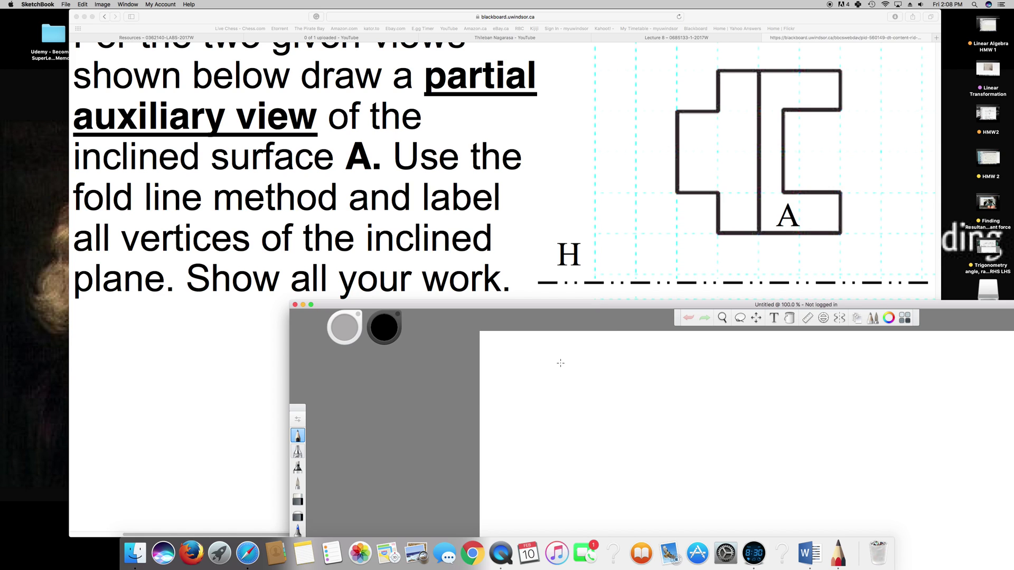
Sketch the given top view's outline with its inner vertical edge and the surface label A.
{"action": "mouse_move", "coordinate": [563, 356]}
{"action": "left_mouse_down"}
{"action": "mouse_move", "coordinate": [567, 374]}
{"action": "mouse_move", "coordinate": [564, 358]}
{"action": "mouse_move", "coordinate": [627, 359]}
{"action": "mouse_move", "coordinate": [628, 376]}
{"action": "mouse_move", "coordinate": [602, 379]}
{"action": "mouse_move", "coordinate": [602, 401]}
{"action": "mouse_move", "coordinate": [630, 407]}
{"action": "mouse_move", "coordinate": [629, 425]}
{"action": "mouse_move", "coordinate": [573, 427]}
{"action": "mouse_move", "coordinate": [573, 401]}
{"action": "mouse_move", "coordinate": [548, 401]}
{"action": "mouse_move", "coordinate": [547, 379]}
{"action": "mouse_move", "coordinate": [569, 374]}
{"action": "left_mouse_up"}
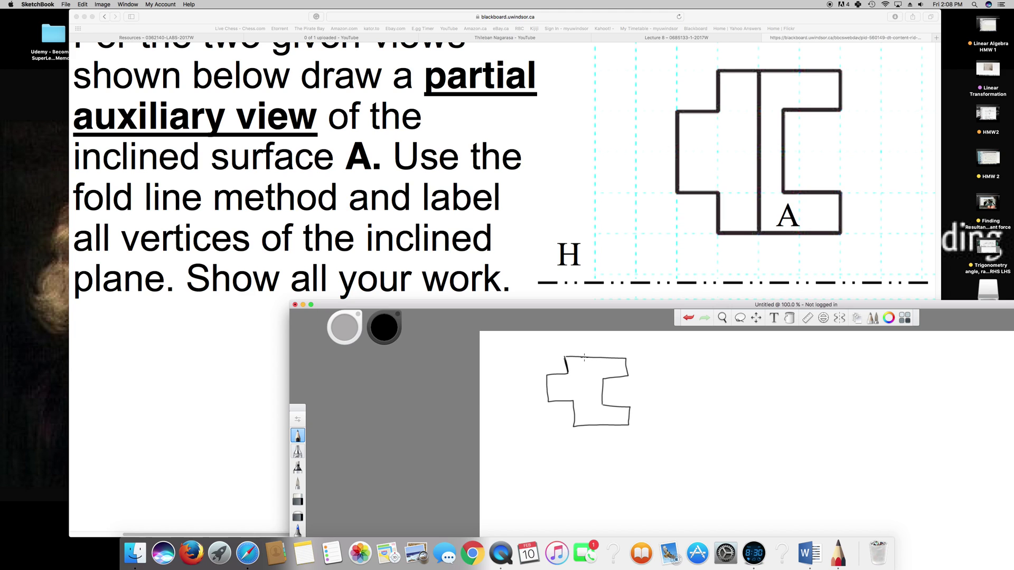
{"action": "mouse_move", "coordinate": [587, 357]}
{"action": "left_mouse_down"}
{"action": "mouse_move", "coordinate": [589, 426]}
{"action": "mouse_move", "coordinate": [605, 410]}
{"action": "mouse_move", "coordinate": [608, 419]}
{"action": "left_mouse_up"}
Arrange the browser and sketch windows side by side so that both given views can be copied.
{"action": "mouse_move", "coordinate": [614, 303]}
{"action": "left_mouse_down"}
{"action": "mouse_move", "coordinate": [603, 284]}
{"action": "mouse_move", "coordinate": [626, 204]}
{"action": "left_mouse_up"}
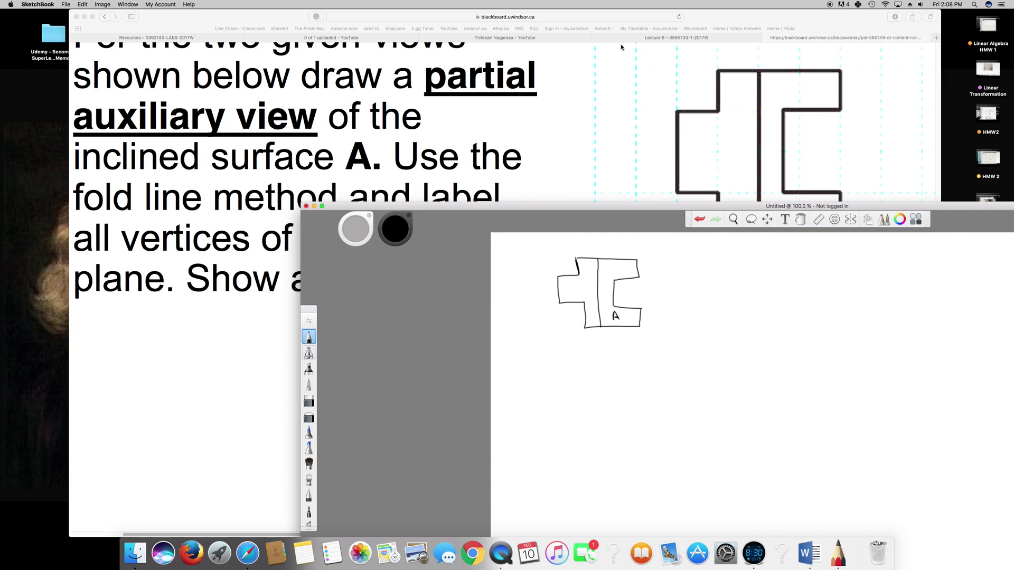
{"action": "left_click_drag", "start_coordinate": [730, 18], "coordinate": [456, 17]}
{"action": "left_click", "coordinate": [613, 227]}
{"action": "mouse_move", "coordinate": [583, 207]}
{"action": "left_mouse_down"}
{"action": "mouse_move", "coordinate": [629, 206]}
{"action": "mouse_move", "coordinate": [821, 134]}
{"action": "mouse_move", "coordinate": [811, 134]}
{"action": "left_mouse_up"}
{"action": "left_click", "coordinate": [453, 339]}
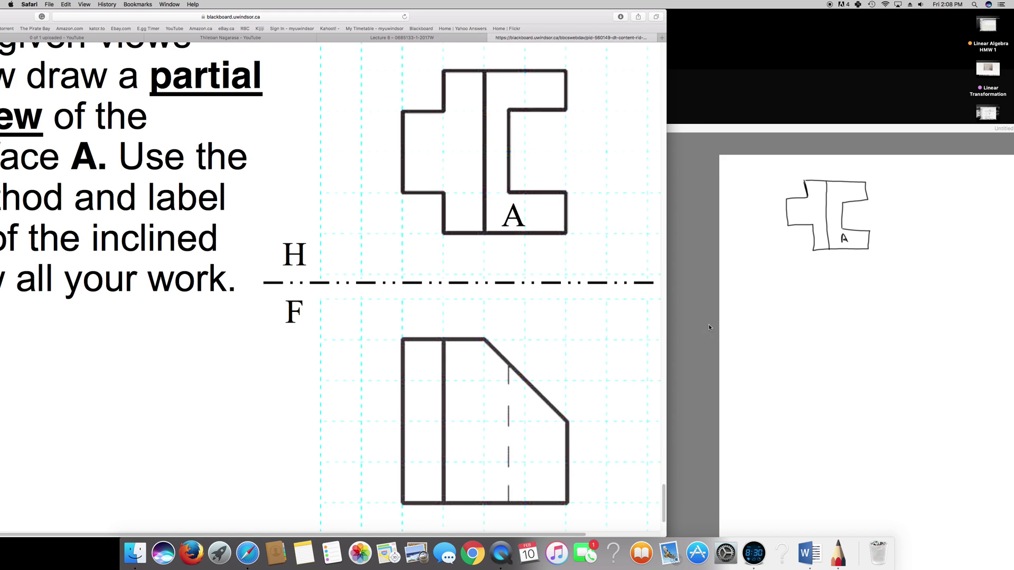
Draw a horizontal dash-style fold line beneath the sketched top view.
{"action": "left_click", "coordinate": [758, 291]}
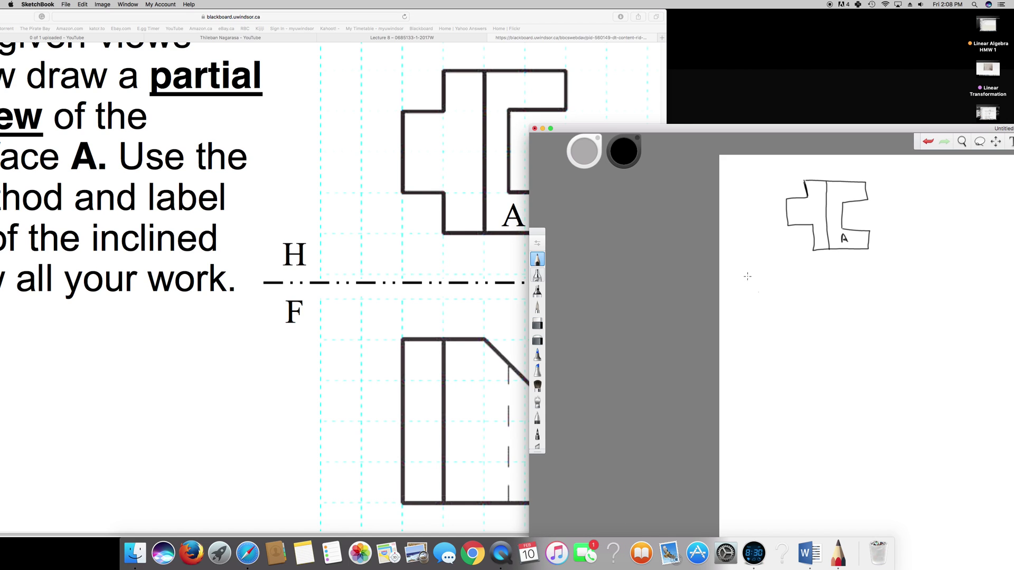
{"action": "left_click_drag", "start_coordinate": [747, 277], "coordinate": [873, 273]}
{"action": "left_click_drag", "start_coordinate": [890, 274], "coordinate": [939, 272]}
Draw the front view's outline with its sloped upper corner beneath the fold line.
{"action": "left_click_drag", "start_coordinate": [802, 296], "coordinate": [798, 369]}
{"action": "mouse_move", "coordinate": [802, 296]}
{"action": "left_mouse_down"}
{"action": "mouse_move", "coordinate": [832, 294]}
{"action": "mouse_move", "coordinate": [863, 329]}
{"action": "left_mouse_up"}
{"action": "left_click_drag", "start_coordinate": [624, 129], "coordinate": [684, 133]}
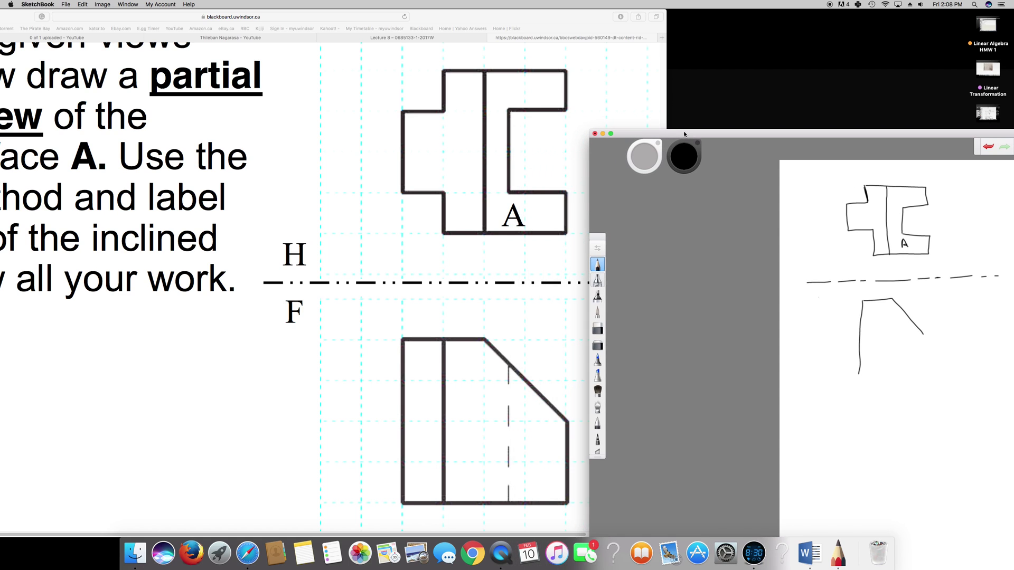
{"action": "left_click_drag", "start_coordinate": [923, 334], "coordinate": [923, 374]}
{"action": "left_click_drag", "start_coordinate": [860, 375], "coordinate": [925, 377]}
Add the dashed hidden line and the inner vertical edge to the front view.
{"action": "left_click_drag", "start_coordinate": [902, 311], "coordinate": [905, 316]}
{"action": "left_click_drag", "start_coordinate": [904, 323], "coordinate": [905, 362]}
{"action": "left_click_drag", "start_coordinate": [877, 297], "coordinate": [881, 373]}
Label the fold line H above and F below, and complete the front view's hidden line at its base.
{"action": "left_click_drag", "start_coordinate": [820, 269], "coordinate": [825, 273]}
{"action": "mouse_move", "coordinate": [824, 268]}
{"action": "left_mouse_down"}
{"action": "mouse_move", "coordinate": [820, 300]}
{"action": "mouse_move", "coordinate": [826, 288]}
{"action": "left_mouse_up"}
{"action": "left_click_drag", "start_coordinate": [821, 294], "coordinate": [825, 294]}
{"action": "left_click", "coordinate": [525, 215]}
{"action": "left_click_drag", "start_coordinate": [905, 362], "coordinate": [908, 369]}
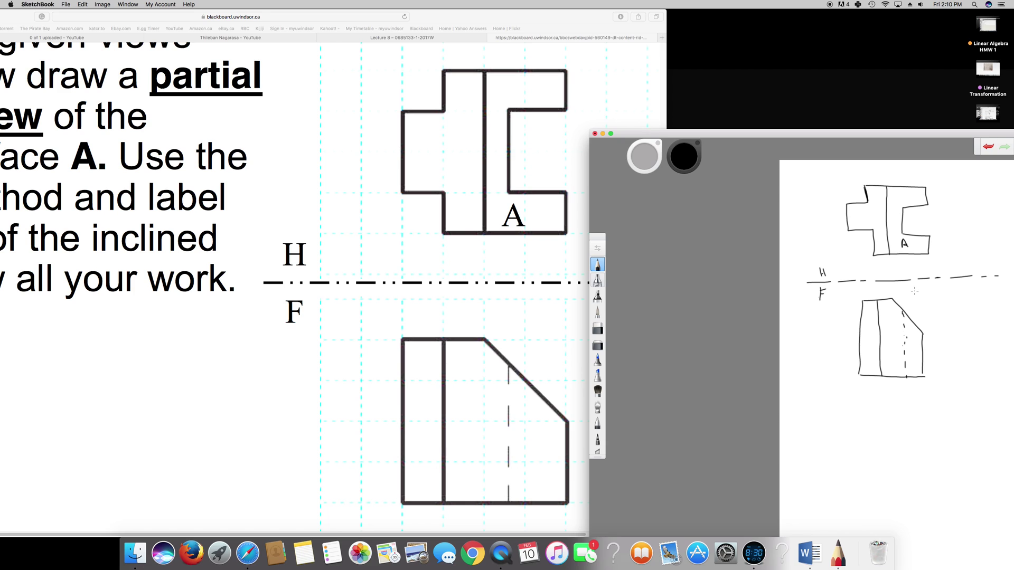
Draw a dashed line continuing the front view's inclined edge downward beyond its lower end.
{"action": "left_click_drag", "start_coordinate": [904, 313], "coordinate": [897, 305]}
{"action": "left_click_drag", "start_coordinate": [905, 238], "coordinate": [910, 243]}
{"action": "left_click_drag", "start_coordinate": [893, 135], "coordinate": [618, 139]}
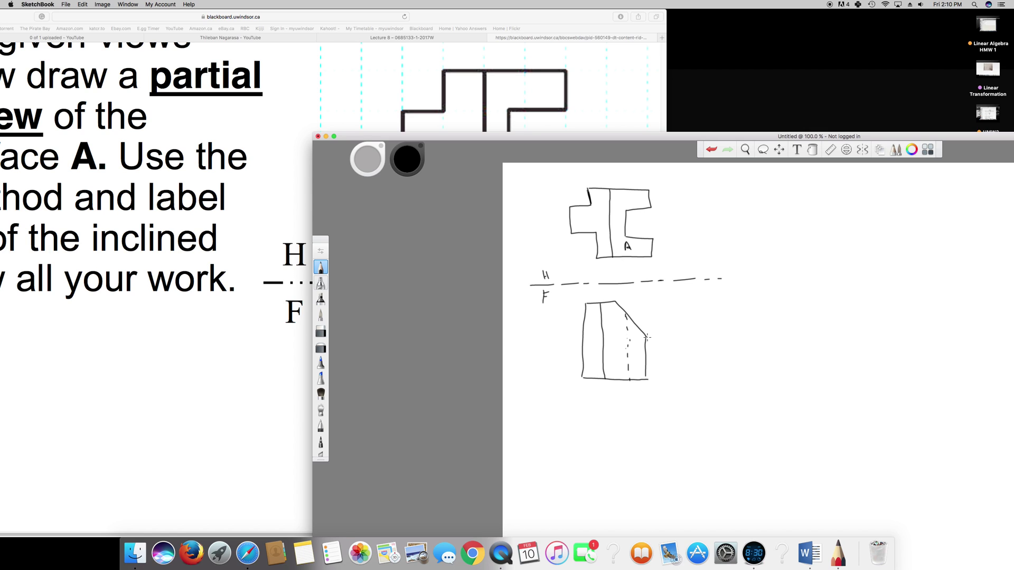
{"action": "left_click", "coordinate": [674, 363]}
{"action": "left_click", "coordinate": [680, 370]}
{"action": "left_click_drag", "start_coordinate": [714, 397], "coordinate": [717, 400]}
{"action": "left_click_drag", "start_coordinate": [729, 412], "coordinate": [747, 425]}
{"action": "left_click_drag", "start_coordinate": [751, 425], "coordinate": [753, 429]}
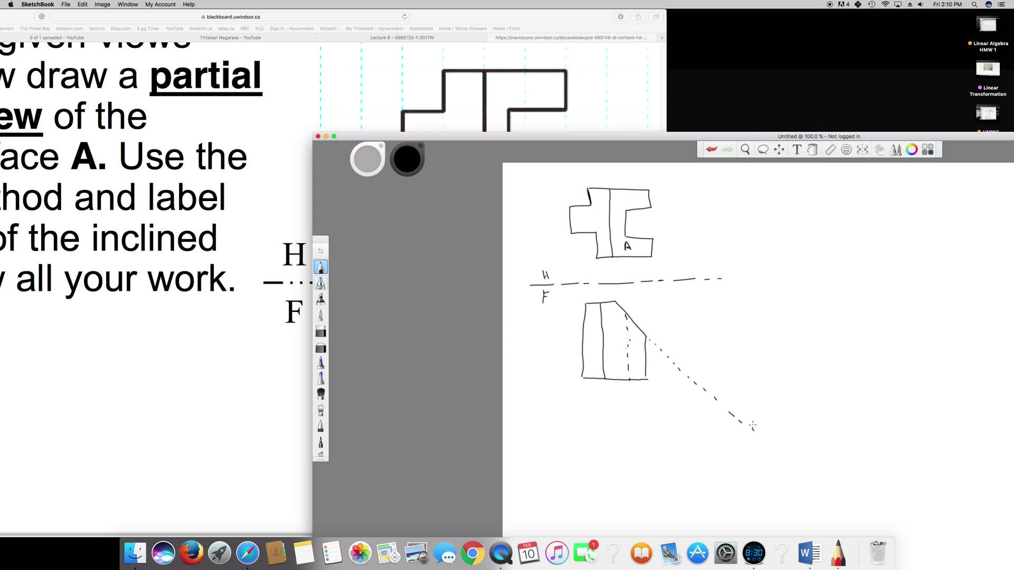
Draw a second dashed line from the front view's lower corner, parallel to the inclined edge's extension.
{"action": "left_click", "coordinate": [652, 385]}
{"action": "left_click", "coordinate": [657, 391]}
{"action": "left_click", "coordinate": [662, 396]}
{"action": "left_click", "coordinate": [667, 402]}
{"action": "left_click", "coordinate": [672, 405]}
{"action": "left_click", "coordinate": [683, 416]}
{"action": "left_click", "coordinate": [687, 420]}
{"action": "left_click", "coordinate": [692, 425]}
{"action": "left_click", "coordinate": [697, 429]}
{"action": "left_click", "coordinate": [702, 433]}
{"action": "left_click", "coordinate": [706, 437]}
Redraw the erased dashed extension of the inclined edge and project a perpendicular dashed line from the edge's upper end.
{"action": "left_click", "coordinate": [320, 331]}
{"action": "left_click_drag", "start_coordinate": [745, 425], "coordinate": [733, 413]}
{"action": "left_click", "coordinate": [320, 268]}
{"action": "left_click_drag", "start_coordinate": [657, 345], "coordinate": [736, 407]}
{"action": "left_click_drag", "start_coordinate": [616, 304], "coordinate": [624, 296]}
Examine the lecture's auxiliary view example, from the finished step back to the inclined surface's true-length edge view.
{"action": "left_click", "coordinate": [405, 121]}
{"action": "left_click", "coordinate": [443, 136]}
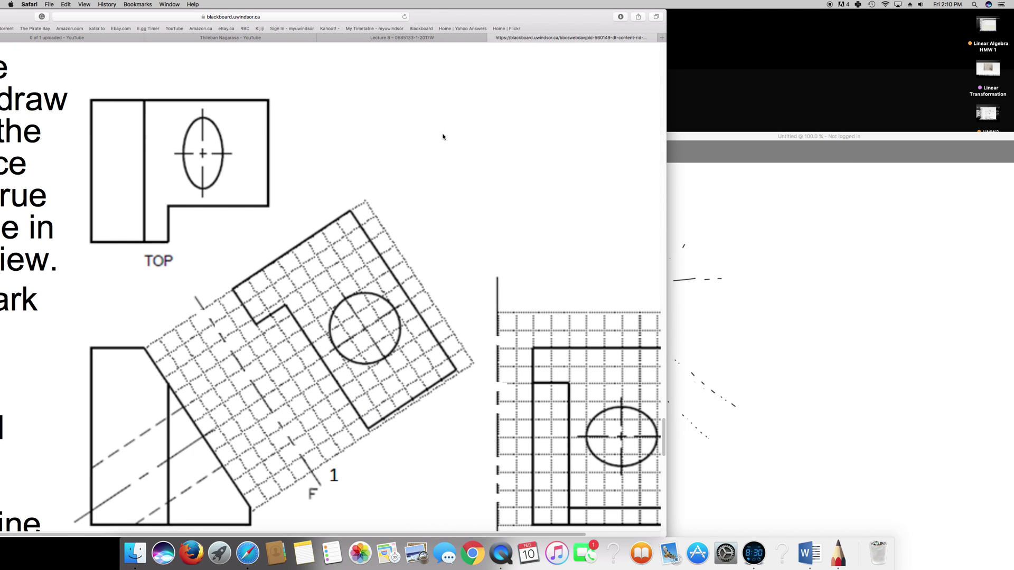
{"action": "scroll", "coordinate": [569, 348], "scroll_direction": "down", "scroll_amount": 8}
{"action": "scroll", "coordinate": [569, 349], "scroll_direction": "up", "scroll_amount": 9}
{"action": "scroll", "coordinate": [573, 349], "scroll_direction": "down", "scroll_amount": 5}
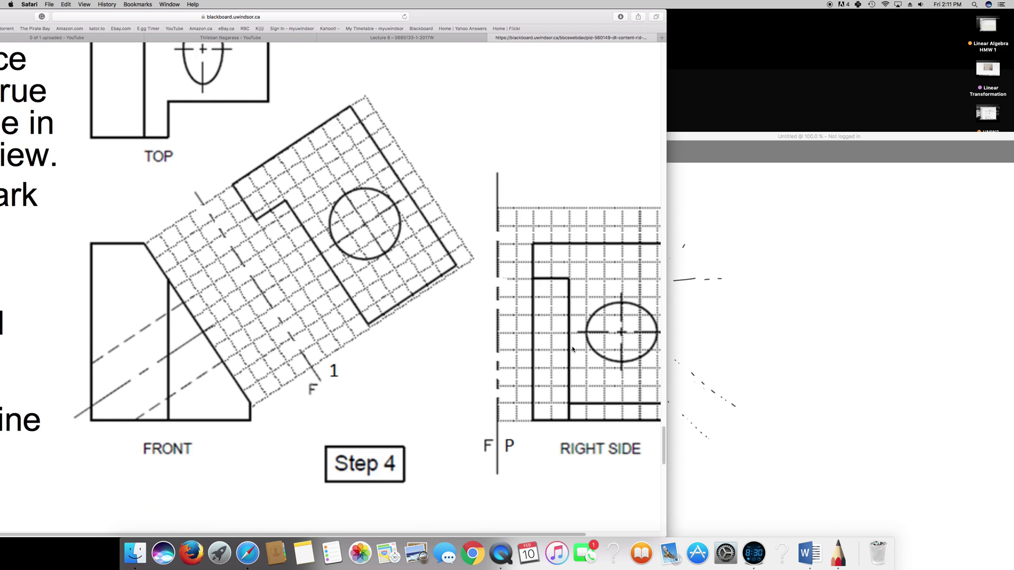
{"action": "scroll", "coordinate": [573, 349], "scroll_direction": "down", "scroll_amount": 4}
{"action": "scroll", "coordinate": [575, 349], "scroll_direction": "up", "scroll_amount": 6}
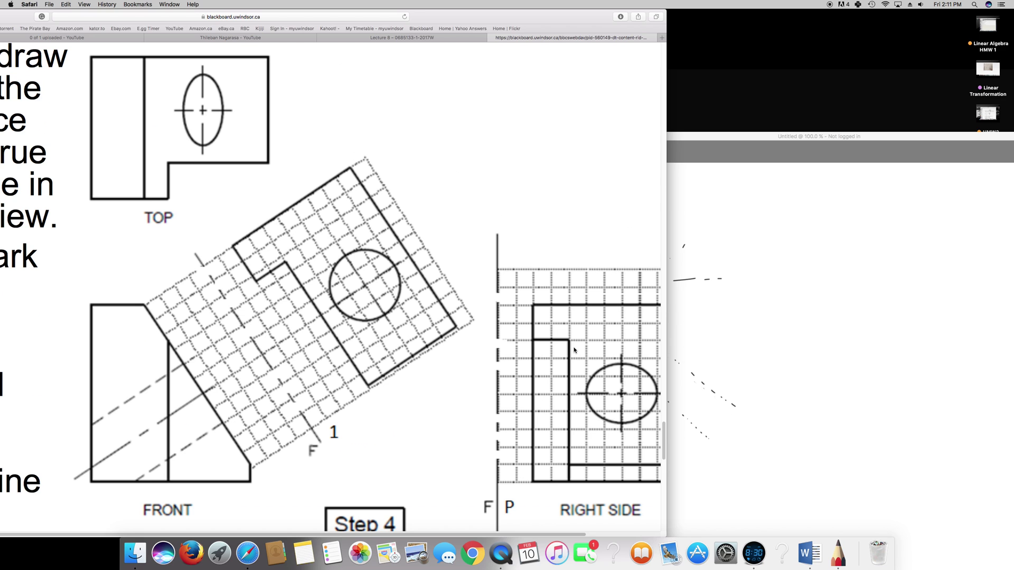
{"action": "scroll", "coordinate": [575, 350], "scroll_direction": "up", "scroll_amount": 20}
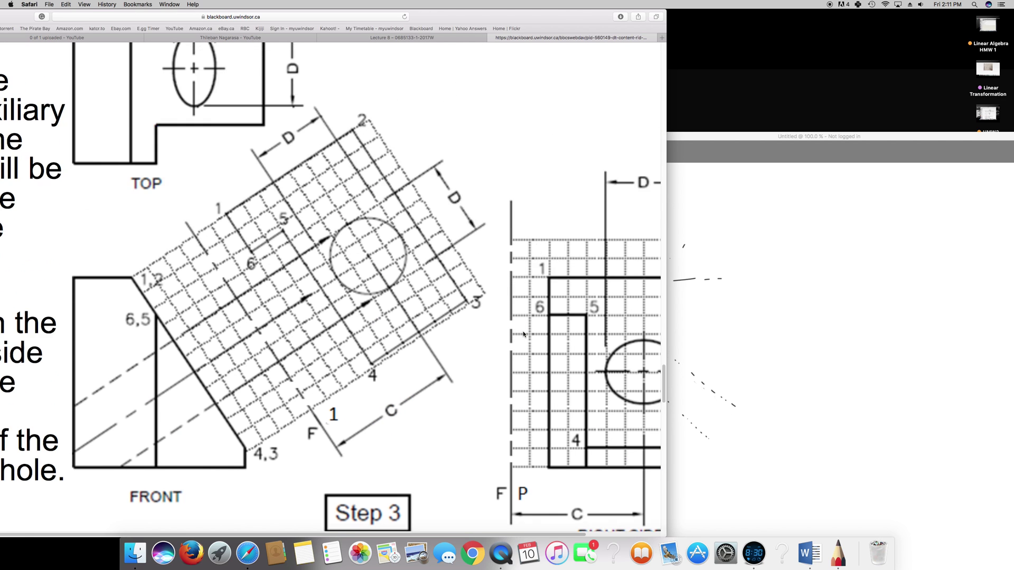
{"action": "scroll", "coordinate": [523, 334], "scroll_direction": "up", "scroll_amount": 20}
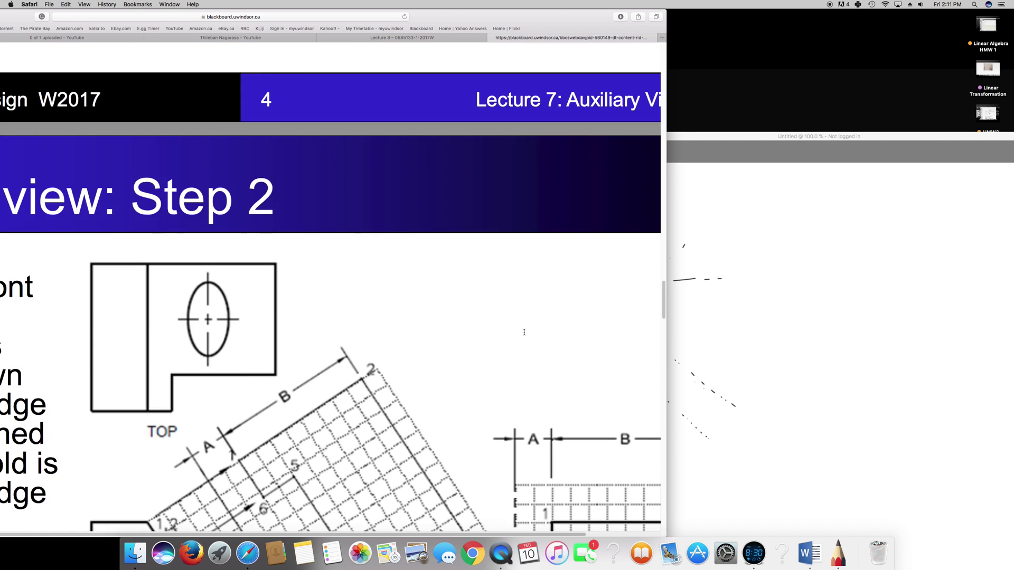
{"action": "scroll", "coordinate": [524, 332], "scroll_direction": "up", "scroll_amount": 18}
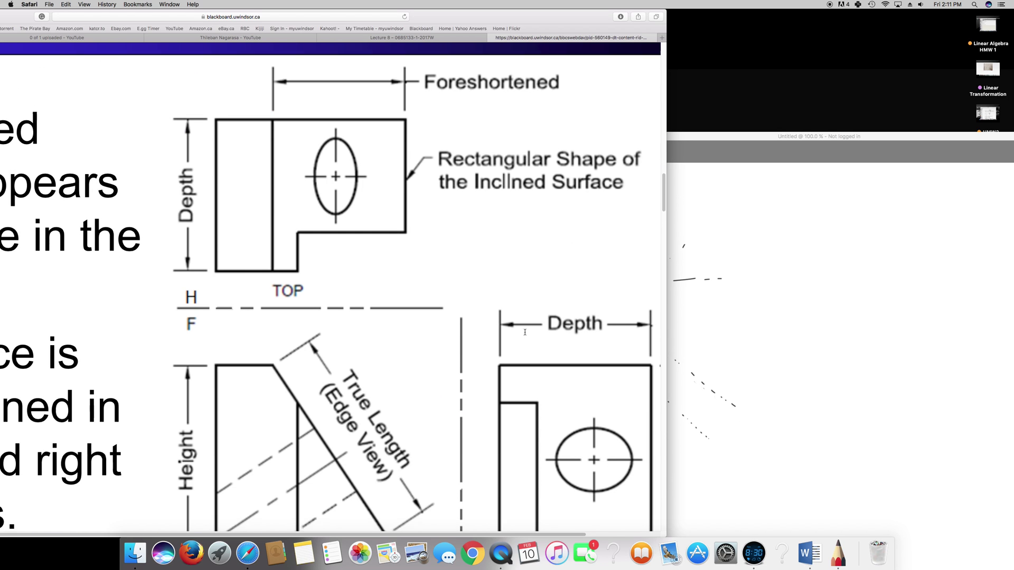
{"action": "scroll", "coordinate": [524, 332], "scroll_direction": "down", "scroll_amount": 5}
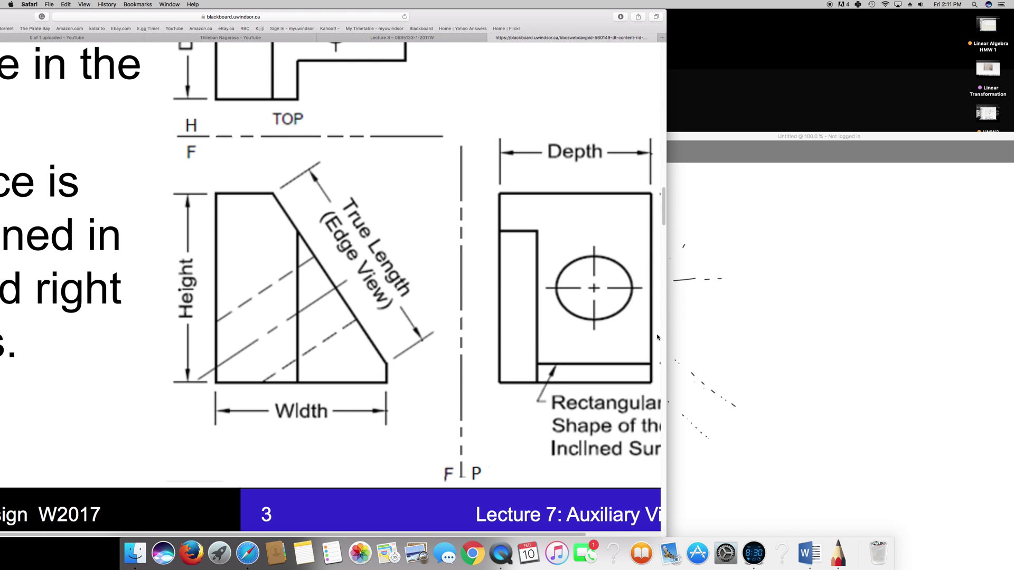
Return to the sketch, extend the projection lines into the front view, and label its inclined edge EV.
{"action": "left_click", "coordinate": [803, 369]}
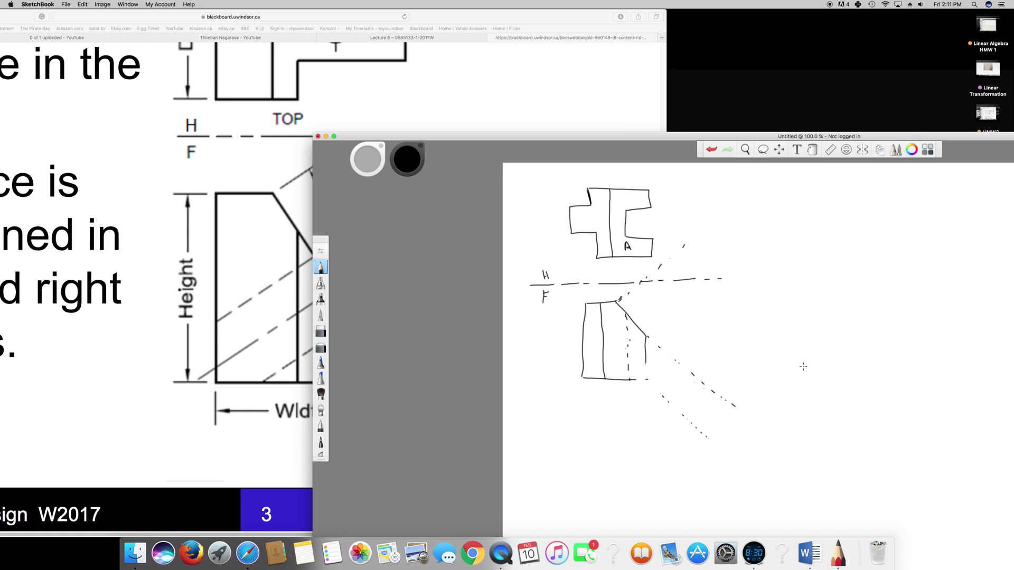
{"action": "mouse_move", "coordinate": [479, 137]}
{"action": "left_mouse_down"}
{"action": "mouse_move", "coordinate": [751, 75]}
{"action": "mouse_move", "coordinate": [751, 102]}
{"action": "mouse_move", "coordinate": [707, 100]}
{"action": "left_mouse_up"}
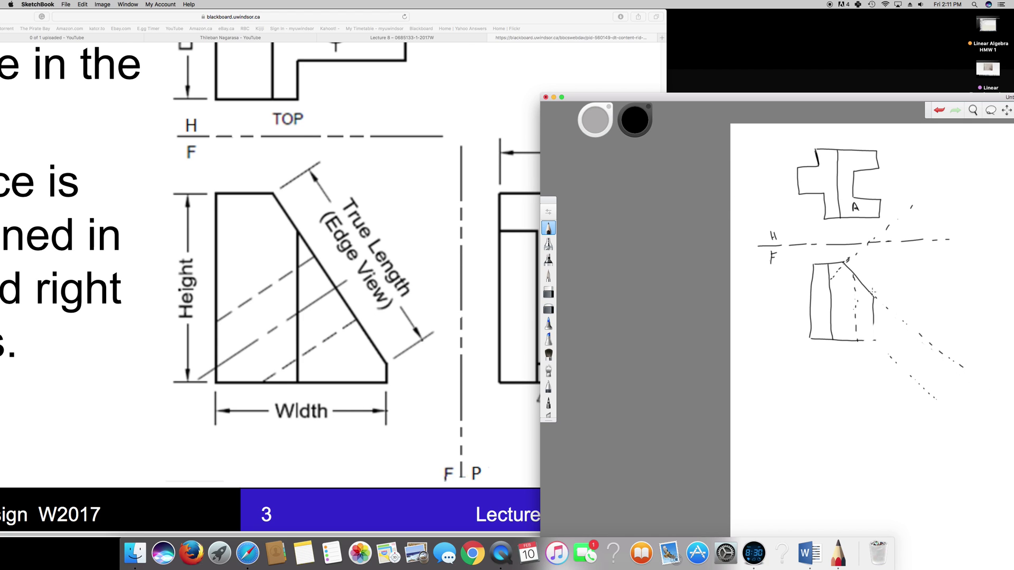
{"action": "left_click_drag", "start_coordinate": [842, 326], "coordinate": [845, 322]}
{"action": "left_click_drag", "start_coordinate": [862, 271], "coordinate": [869, 269]}
{"action": "left_click_drag", "start_coordinate": [862, 274], "coordinate": [902, 271]}
Lengthen the upper projection line and draw a new fold line parallel to the front view's inclined edge.
{"action": "left_click_drag", "start_coordinate": [919, 199], "coordinate": [937, 181]}
{"action": "left_click_drag", "start_coordinate": [944, 173], "coordinate": [948, 167]}
{"action": "left_click_drag", "start_coordinate": [858, 225], "coordinate": [946, 316]}
Write the centimetre dimensions, including 3 cm and 1.6, beside the edges of surface A and its fold-line offset.
{"action": "left_click_drag", "start_coordinate": [833, 227], "coordinate": [849, 232]}
{"action": "left_click_drag", "start_coordinate": [835, 139], "coordinate": [860, 142]}
{"action": "left_click_drag", "start_coordinate": [879, 221], "coordinate": [889, 224]}
{"action": "left_click_drag", "start_coordinate": [880, 142], "coordinate": [886, 149]}
{"action": "left_click", "coordinate": [882, 148]}
{"action": "left_click_drag", "start_coordinate": [856, 189], "coordinate": [870, 194]}
{"action": "left_click_drag", "start_coordinate": [873, 193], "coordinate": [886, 202]}
{"action": "left_click_drag", "start_coordinate": [863, 175], "coordinate": [899, 173]}
Transfer the top view's distances from the fold line and draw the notched auxiliary view of surface A.
{"action": "left_click_drag", "start_coordinate": [843, 221], "coordinate": [842, 260]}
{"action": "left_click_drag", "start_coordinate": [879, 225], "coordinate": [872, 235]}
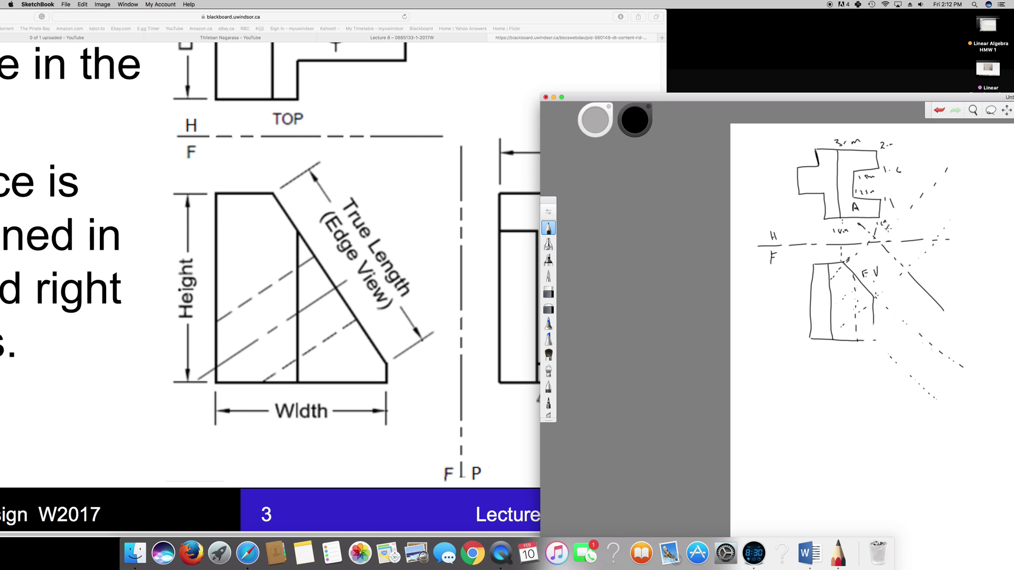
{"action": "left_click_drag", "start_coordinate": [910, 208], "coordinate": [908, 212]}
{"action": "left_click_drag", "start_coordinate": [863, 273], "coordinate": [871, 272]}
{"action": "left_click_drag", "start_coordinate": [928, 216], "coordinate": [935, 221]}
{"action": "mouse_move", "coordinate": [950, 196]}
{"action": "left_mouse_down"}
{"action": "mouse_move", "coordinate": [976, 203]}
{"action": "mouse_move", "coordinate": [955, 180]}
{"action": "mouse_move", "coordinate": [908, 210]}
{"action": "mouse_move", "coordinate": [934, 243]}
{"action": "mouse_move", "coordinate": [950, 232]}
{"action": "mouse_move", "coordinate": [934, 216]}
{"action": "mouse_move", "coordinate": [947, 198]}
{"action": "mouse_move", "coordinate": [965, 212]}
{"action": "mouse_move", "coordinate": [978, 200]}
{"action": "mouse_move", "coordinate": [956, 181]}
{"action": "mouse_move", "coordinate": [942, 197]}
{"action": "left_mouse_up"}
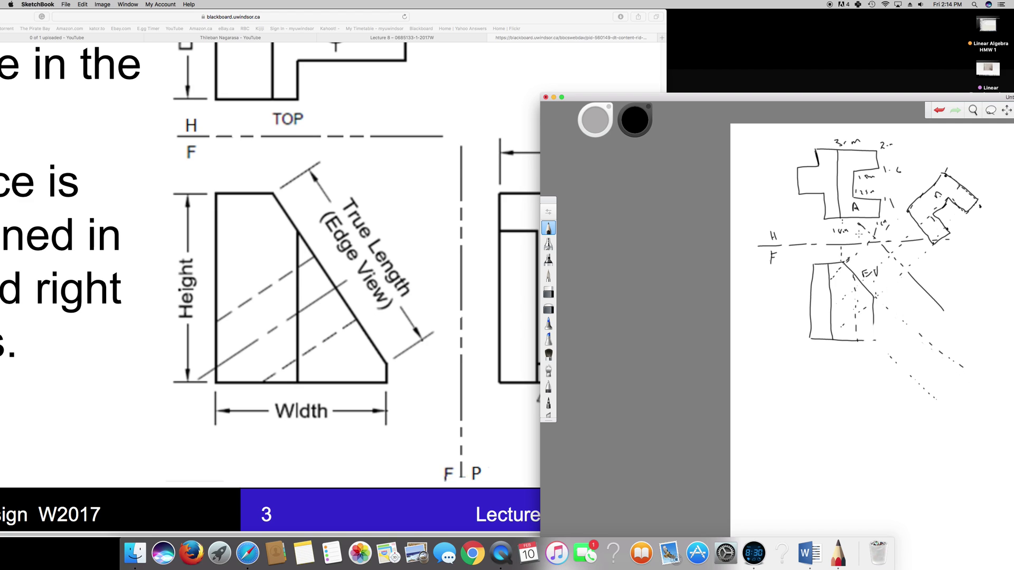
Correct the marking near the crossing of the horizontal and inclined fold lines by erasing and rewriting it.
{"action": "left_click_drag", "start_coordinate": [860, 237], "coordinate": [861, 237]}
{"action": "left_click", "coordinate": [548, 291]}
{"action": "left_click", "coordinate": [549, 229]}
{"action": "mouse_move", "coordinate": [865, 232]}
{"action": "left_mouse_down"}
{"action": "mouse_move", "coordinate": [861, 240]}
{"action": "mouse_move", "coordinate": [875, 231]}
{"action": "left_mouse_up"}
Number the vertices of surface A in the top view and the matching points on the front view's inclined edge.
{"action": "mouse_move", "coordinate": [831, 140]}
{"action": "left_mouse_down"}
{"action": "mouse_move", "coordinate": [873, 145]}
{"action": "mouse_move", "coordinate": [850, 196]}
{"action": "mouse_move", "coordinate": [885, 218]}
{"action": "left_mouse_up"}
{"action": "left_click_drag", "start_coordinate": [866, 269], "coordinate": [872, 277]}
{"action": "left_click_drag", "start_coordinate": [883, 298], "coordinate": [901, 305]}
{"action": "left_click", "coordinate": [891, 305]}
{"action": "mouse_move", "coordinate": [853, 284]}
{"action": "left_mouse_down"}
{"action": "mouse_move", "coordinate": [865, 293]}
{"action": "mouse_move", "coordinate": [851, 297]}
{"action": "left_mouse_up"}
Number the corresponding vertices around the auxiliary view and bring more of the drawing into view.
{"action": "mouse_move", "coordinate": [941, 162]}
{"action": "left_mouse_down"}
{"action": "mouse_move", "coordinate": [982, 205]}
{"action": "mouse_move", "coordinate": [972, 220]}
{"action": "left_mouse_up"}
{"action": "left_click_drag", "start_coordinate": [950, 237], "coordinate": [936, 254]}
{"action": "mouse_move", "coordinate": [848, 188]}
{"action": "left_mouse_down"}
{"action": "mouse_move", "coordinate": [849, 199]}
{"action": "mouse_move", "coordinate": [887, 205]}
{"action": "mouse_move", "coordinate": [877, 224]}
{"action": "left_mouse_up"}
{"action": "left_click_drag", "start_coordinate": [877, 100], "coordinate": [792, 79]}
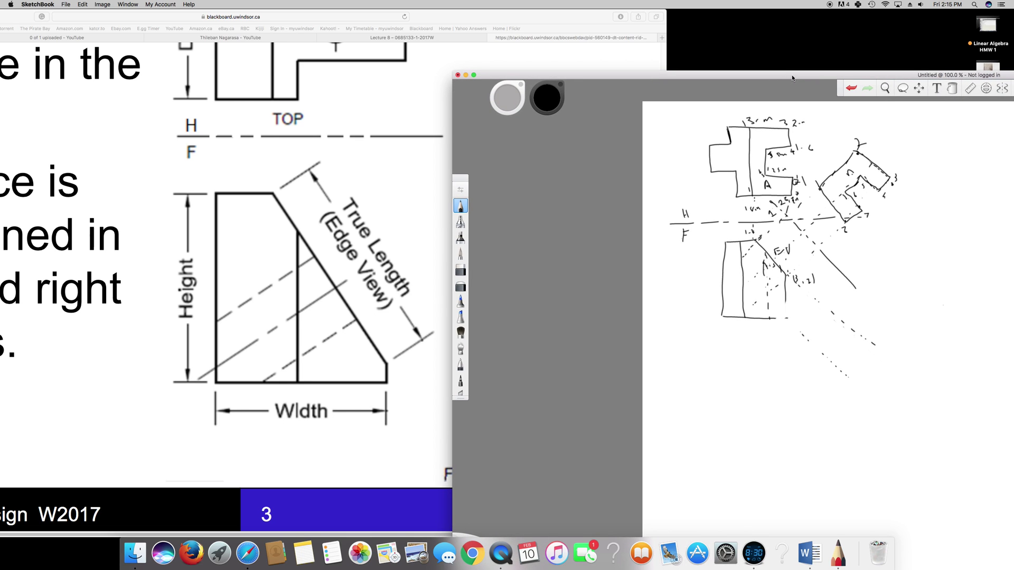